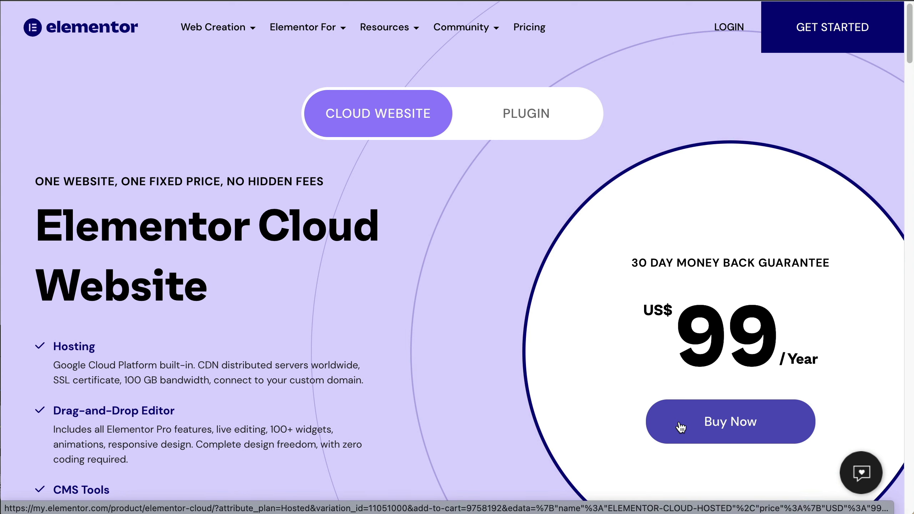
Purchase the hosted Elementor Cloud Website plan and start creating the website.
{"action": "left_click", "coordinate": [681, 427]}
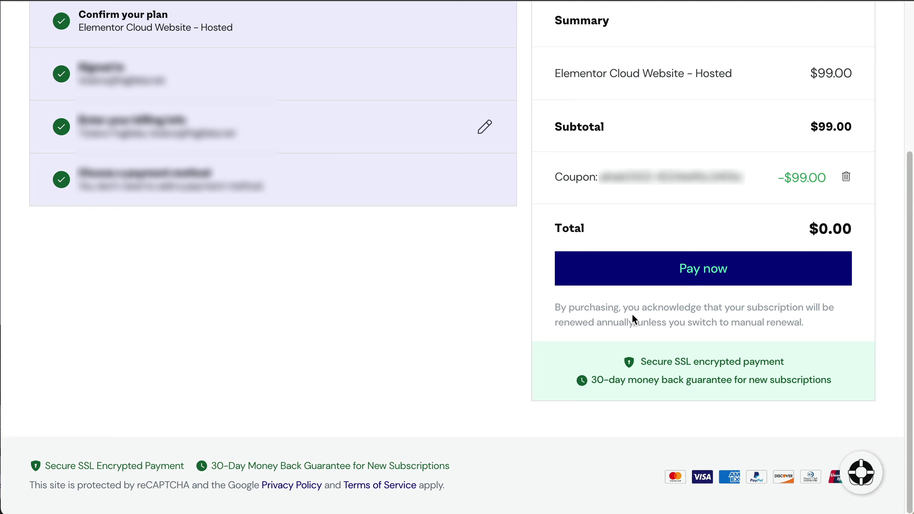
{"action": "left_click", "coordinate": [650, 274]}
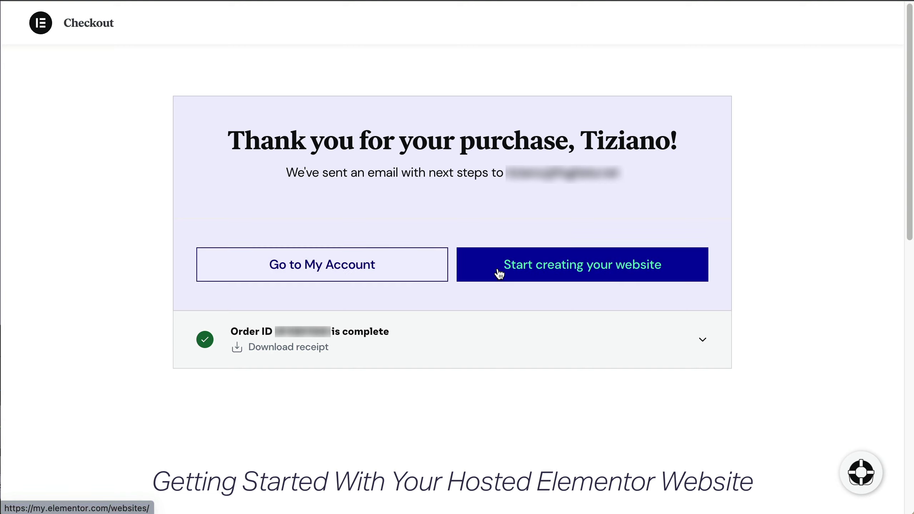
{"action": "left_click", "coordinate": [541, 277]}
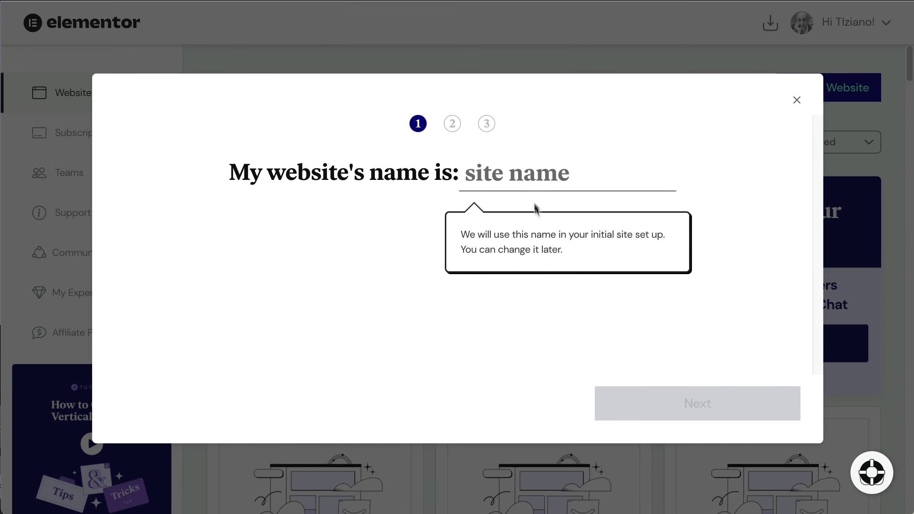
Name the website Elementor Test and create it on the default domain elementor-test.elementor.cloud.
{"action": "left_click", "coordinate": [529, 176]}
{"action": "type", "text": "Elementor Test"}
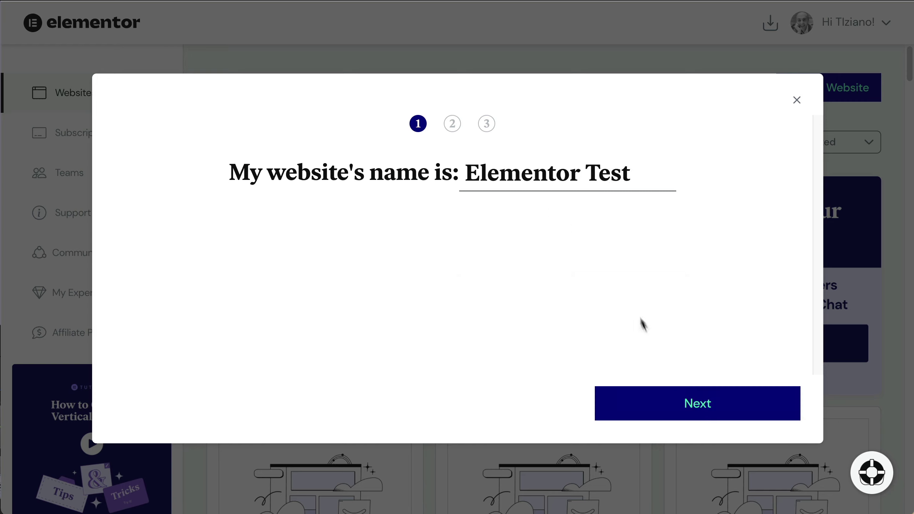
{"action": "left_click", "coordinate": [668, 402]}
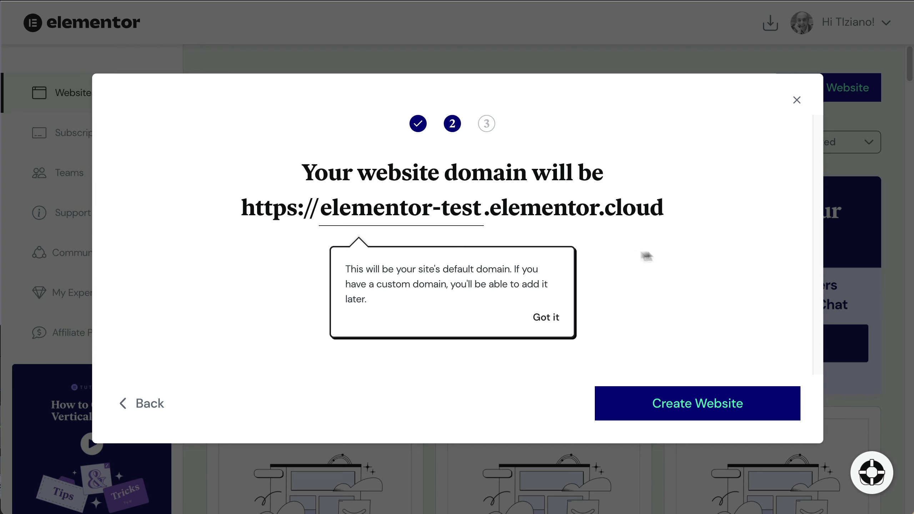
{"action": "left_click", "coordinate": [759, 411]}
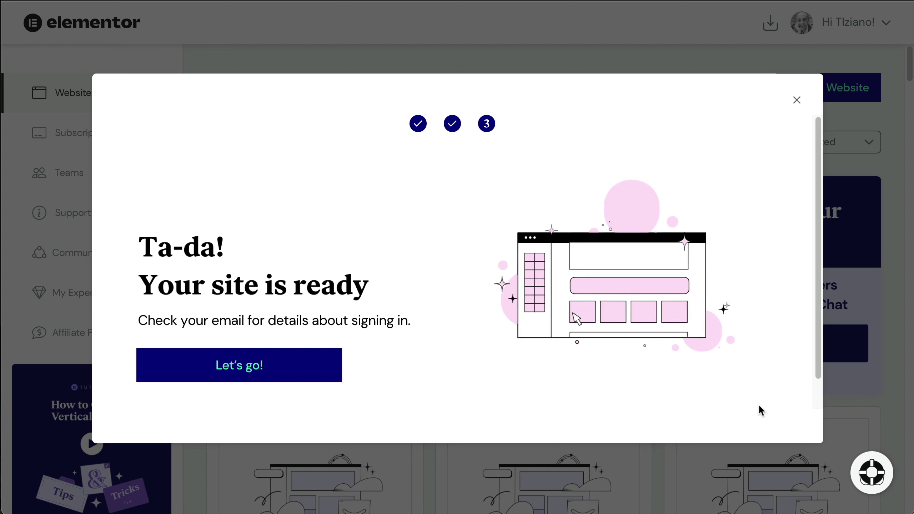
{"action": "left_click", "coordinate": [323, 371]}
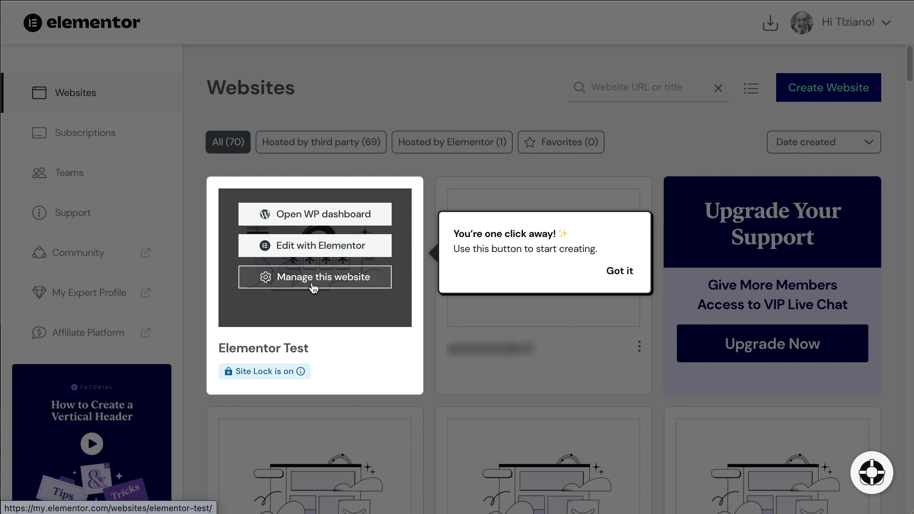
Open the management page of the Elementor Test website and start adding a custom domain.
{"action": "left_click", "coordinate": [341, 285]}
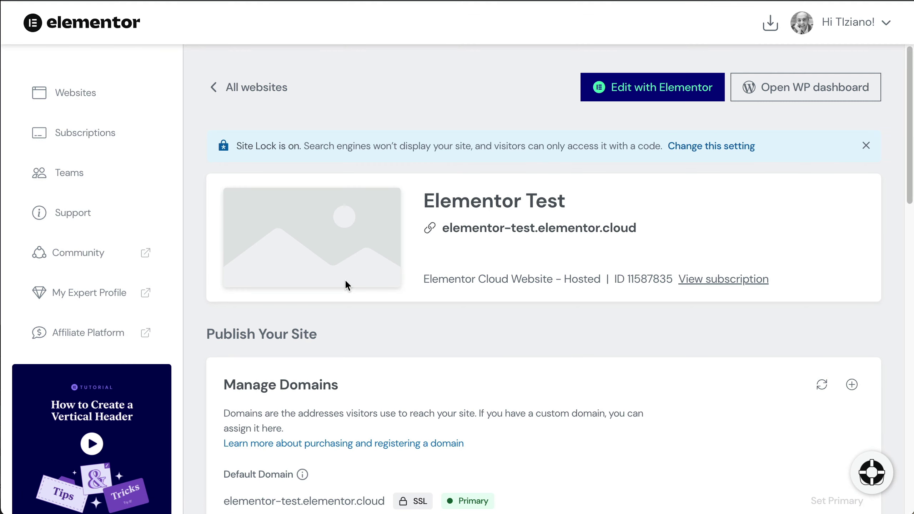
{"action": "scroll", "coordinate": [344, 279], "scroll_direction": "down", "scroll_amount": 3}
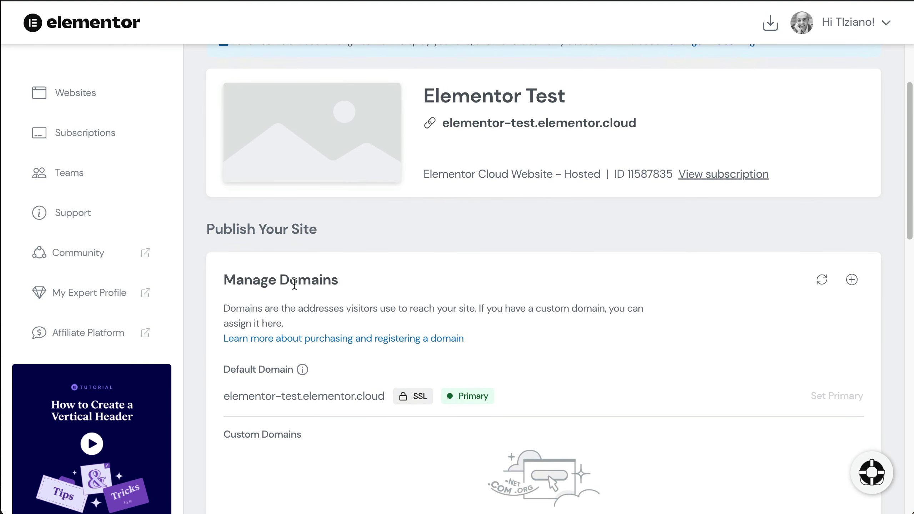
{"action": "scroll", "coordinate": [294, 284], "scroll_direction": "down", "scroll_amount": 1}
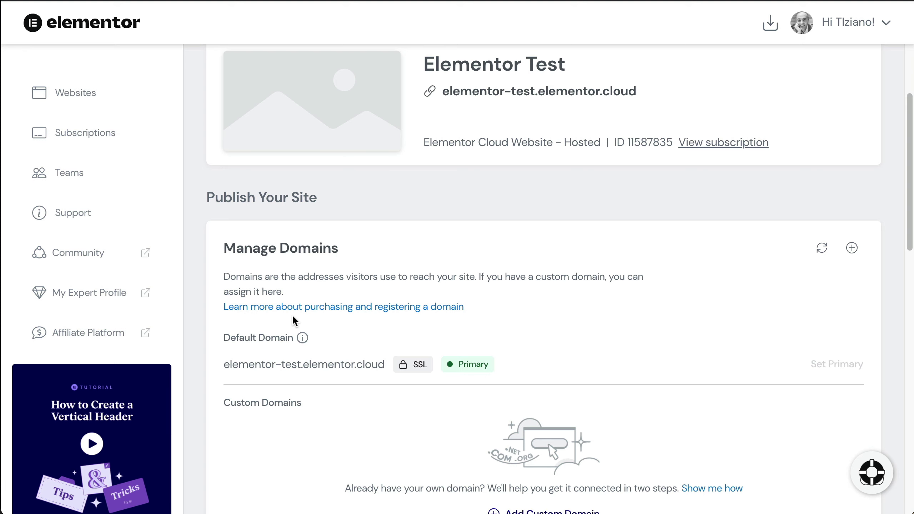
{"action": "scroll", "coordinate": [292, 314], "scroll_direction": "down", "scroll_amount": 4}
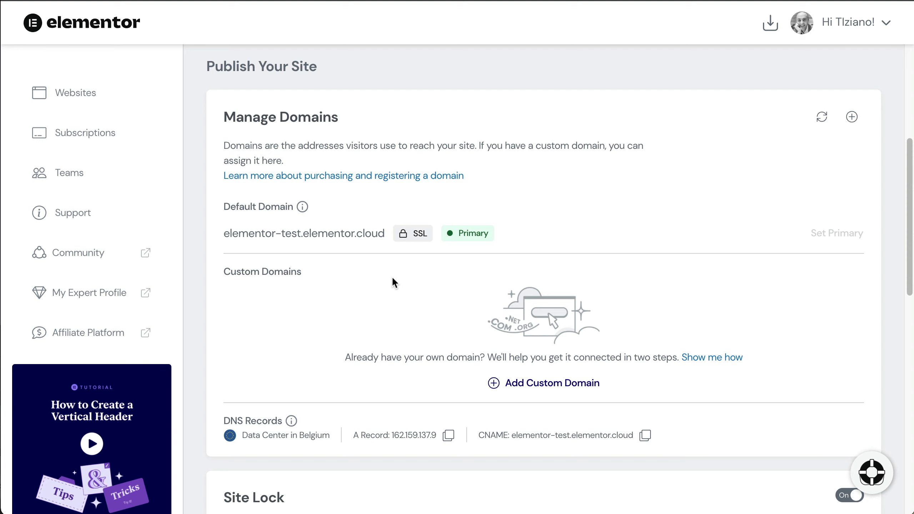
{"action": "left_click", "coordinate": [537, 385]}
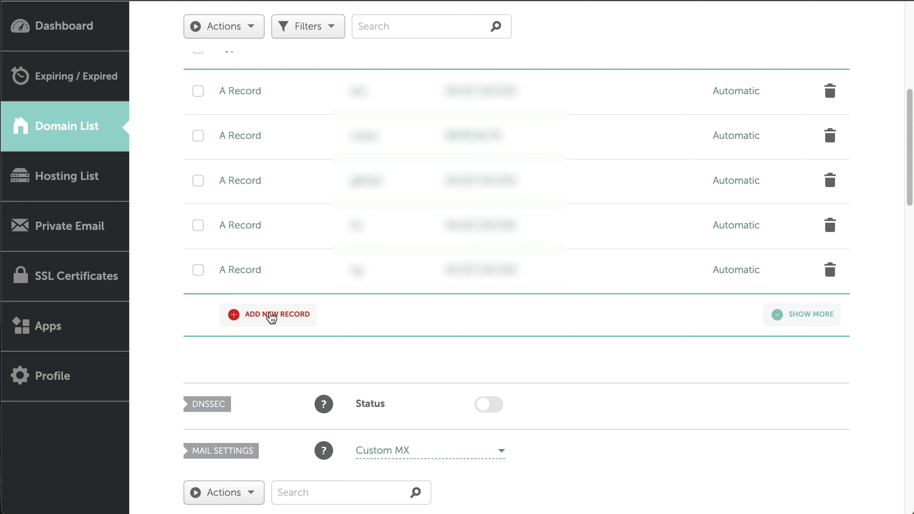
Add a new DNS record at the domain registrar, and connect the custom domain as primary without its www version.
{"action": "left_click", "coordinate": [279, 320]}
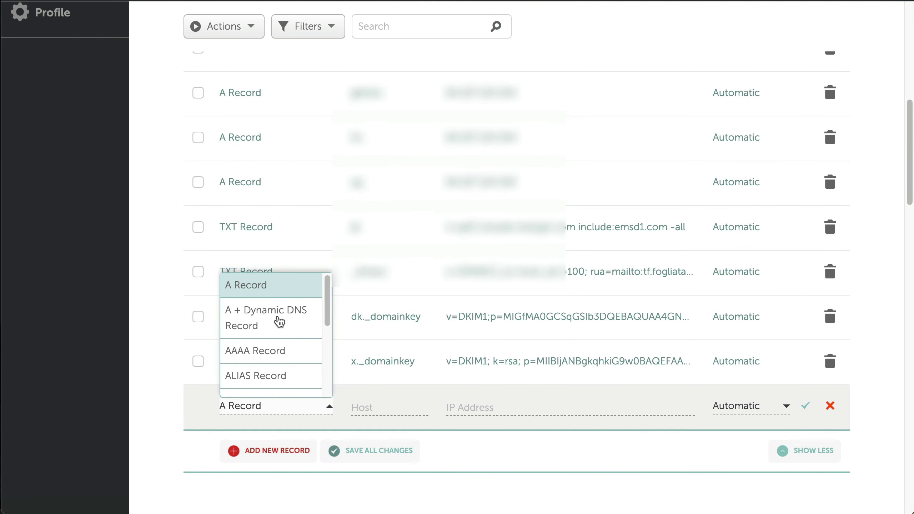
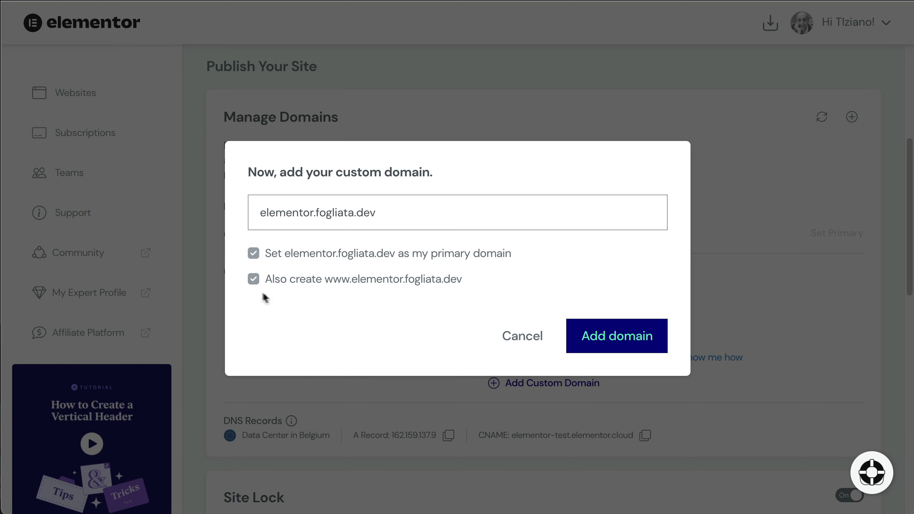
{"action": "left_click", "coordinate": [254, 280]}
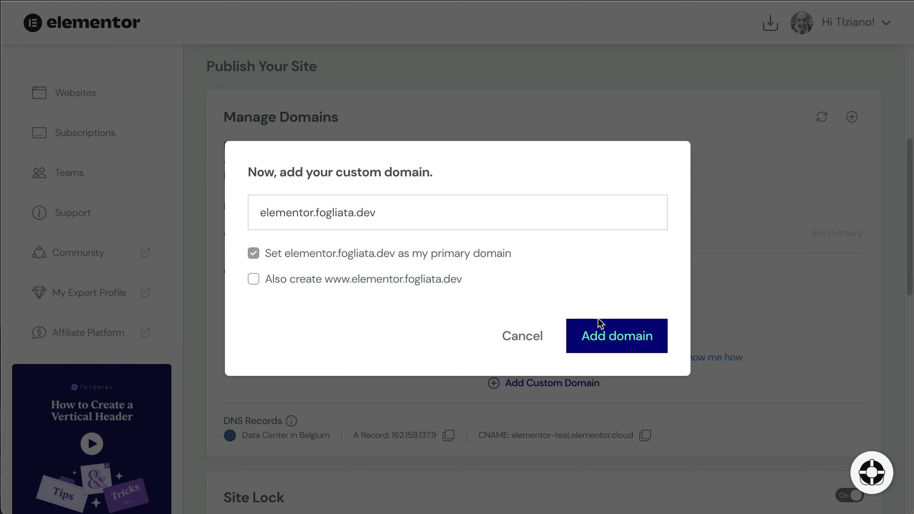
{"action": "left_click", "coordinate": [606, 346]}
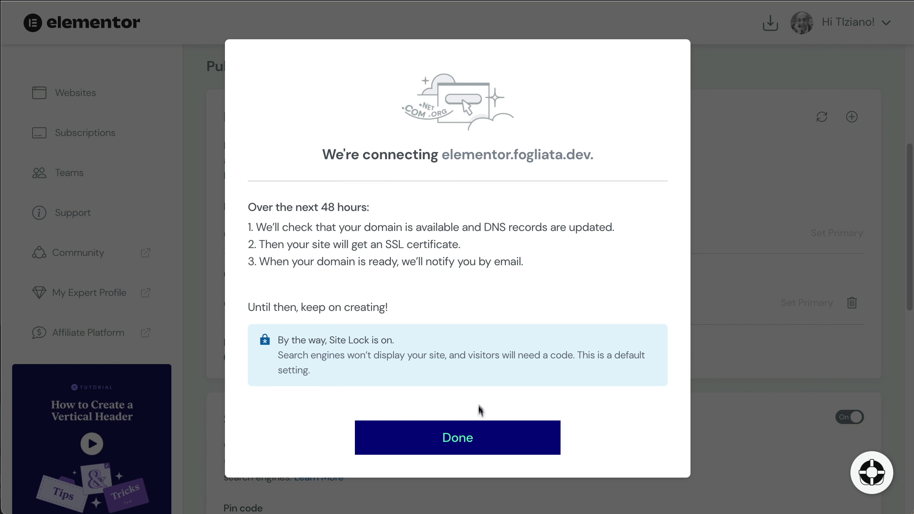
{"action": "left_click", "coordinate": [499, 440]}
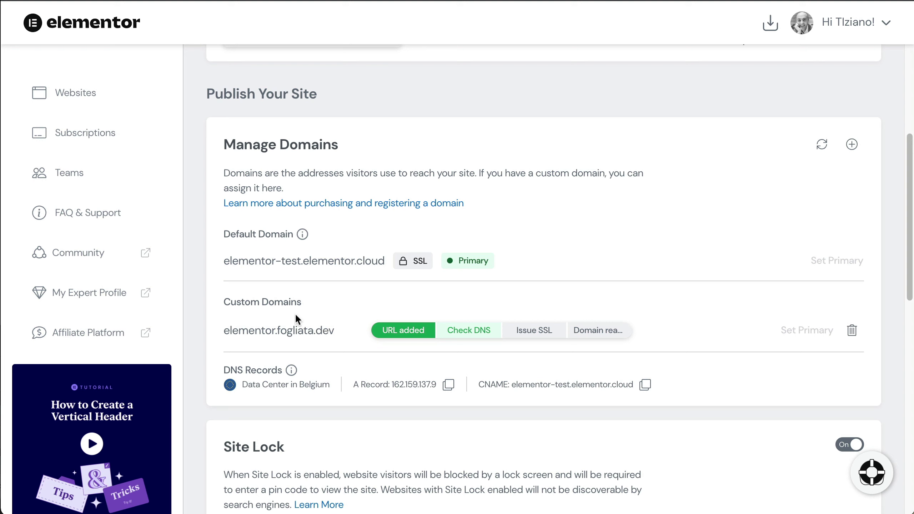
Reveal and copy the website's Site Lock pin code.
{"action": "scroll", "coordinate": [231, 302], "scroll_direction": "down", "scroll_amount": 3}
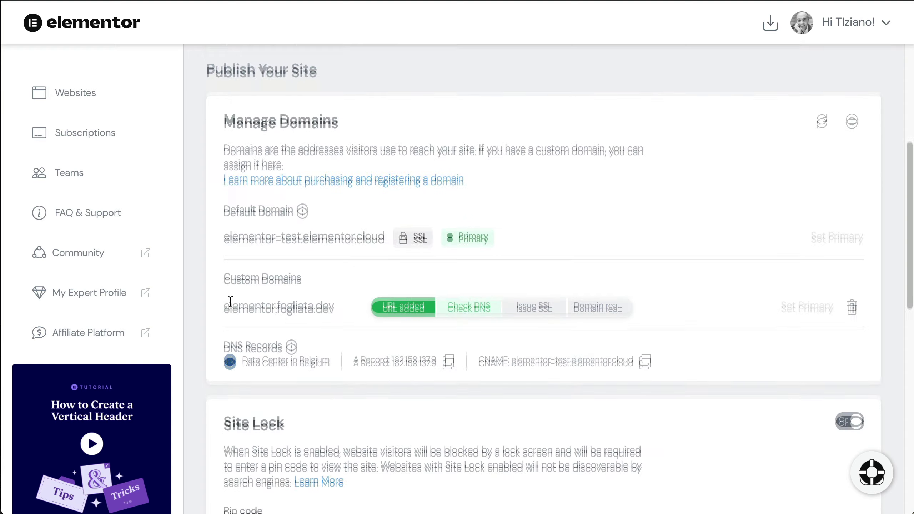
{"action": "scroll", "coordinate": [230, 307], "scroll_direction": "down", "scroll_amount": 1}
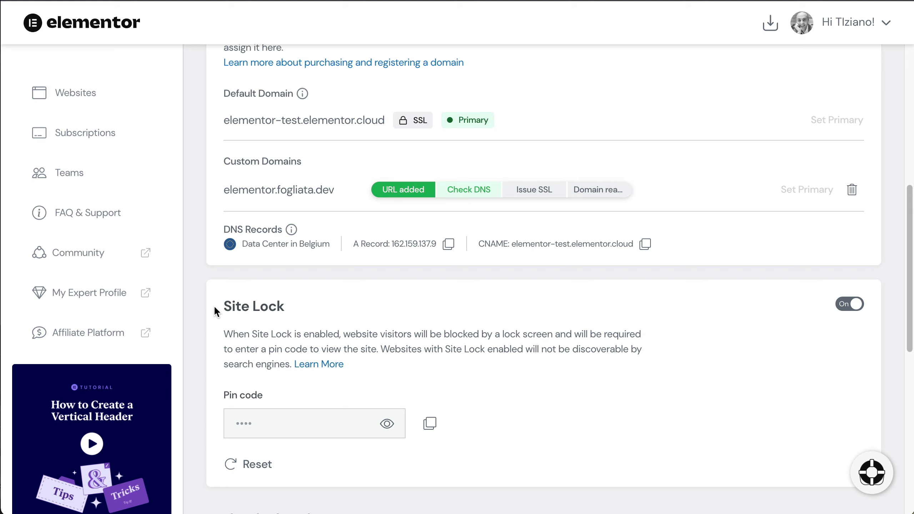
{"action": "left_click", "coordinate": [387, 425]}
{"action": "left_click", "coordinate": [430, 425]}
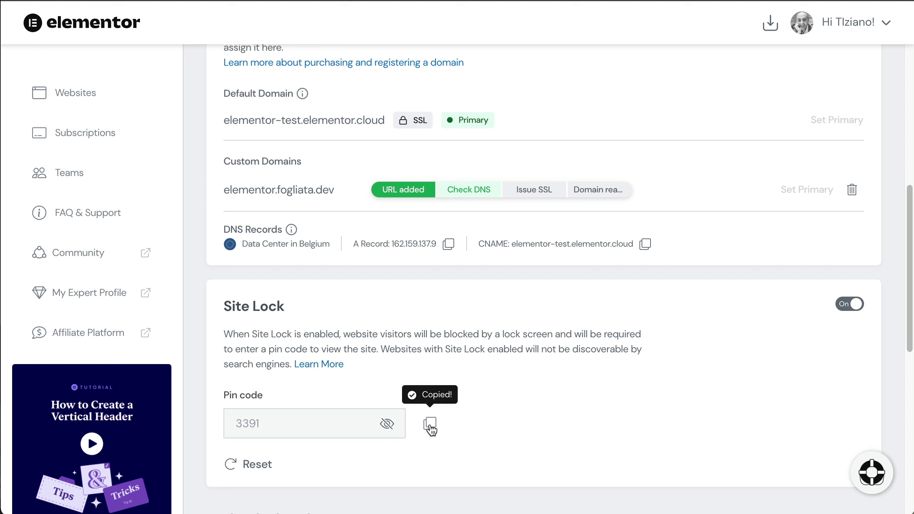
Open the website's address elementor-test.elementor.cloud in a new browser tab.
{"action": "scroll", "coordinate": [743, 199], "scroll_direction": "down", "scroll_amount": 2}
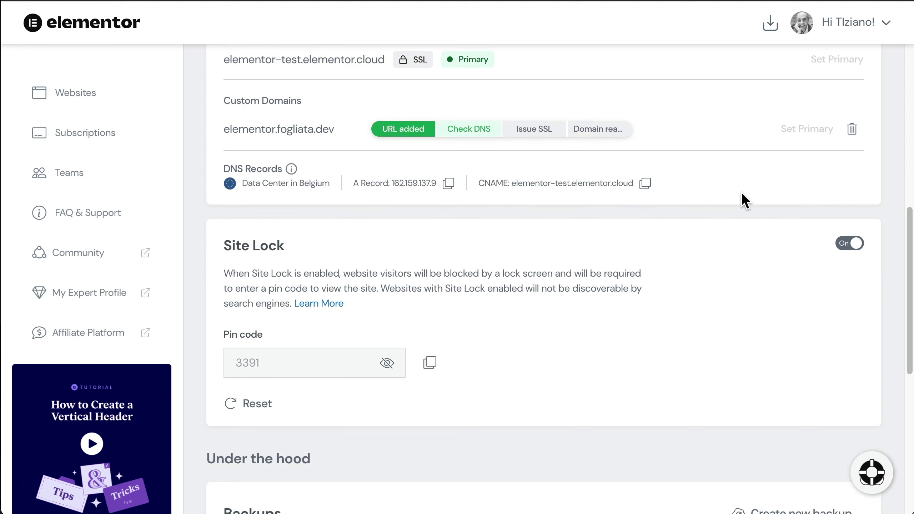
{"action": "scroll", "coordinate": [699, 240], "scroll_direction": "up", "scroll_amount": 8}
{"action": "scroll", "coordinate": [699, 240], "scroll_direction": "up", "scroll_amount": 2}
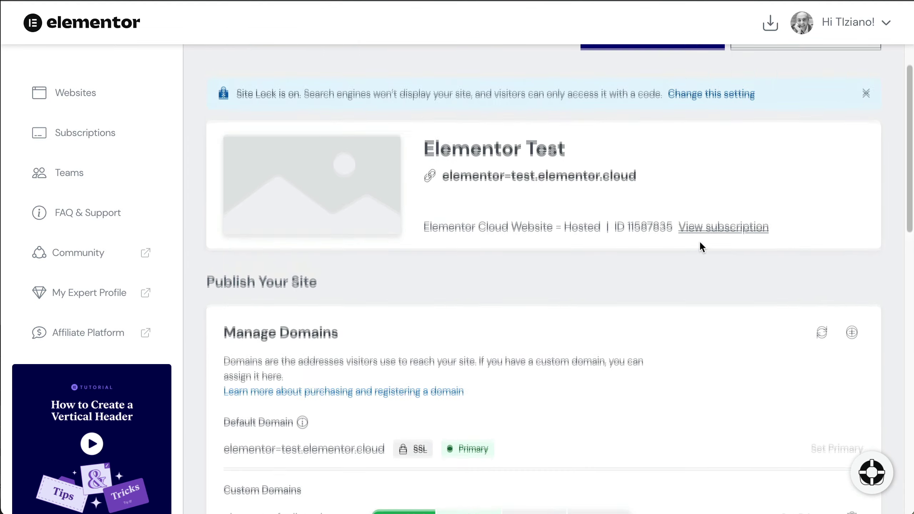
{"action": "right_click", "coordinate": [531, 197]}
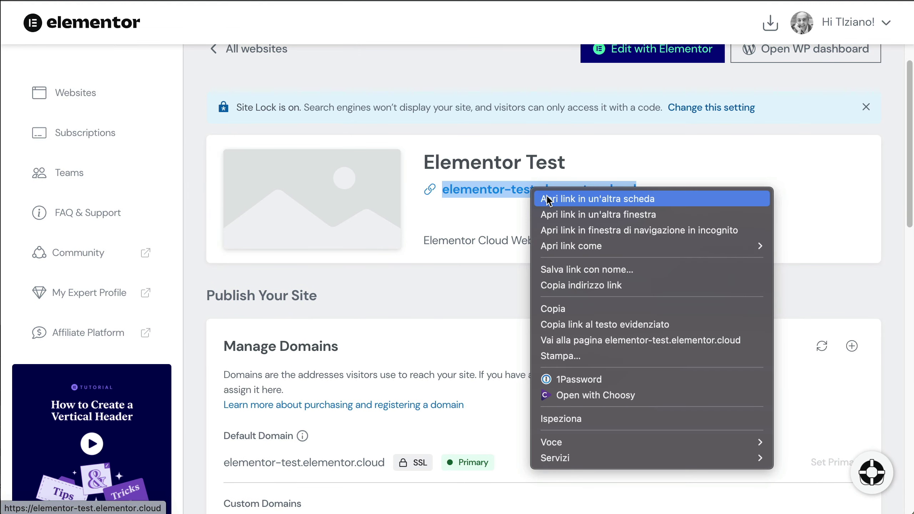
{"action": "left_click", "coordinate": [547, 199]}
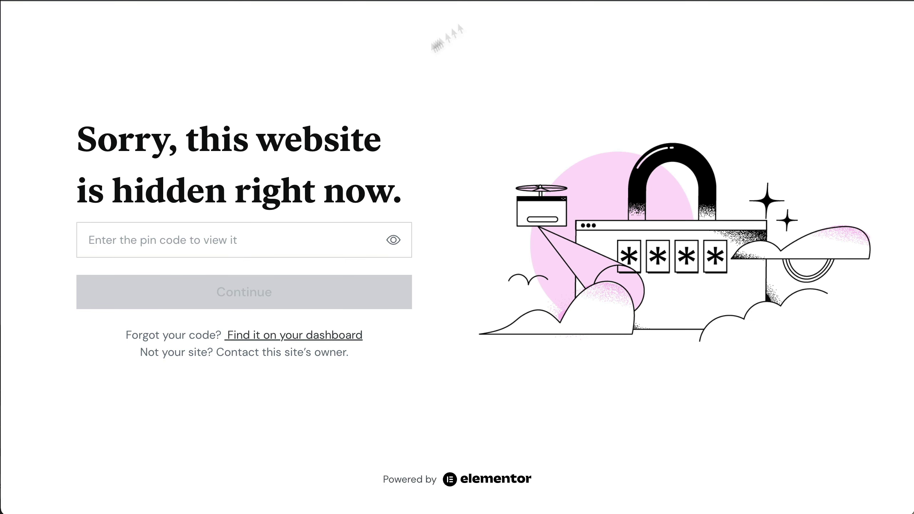
Unlock the hidden website by pasting the Site Lock pin code, view the site, and close its tab.
{"action": "left_click", "coordinate": [259, 241]}
{"action": "right_click", "coordinate": [261, 240]}
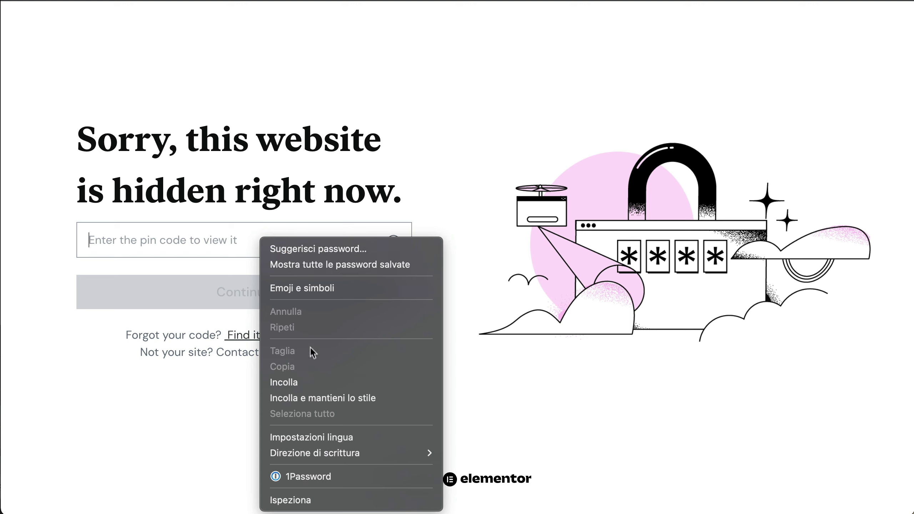
{"action": "left_click", "coordinate": [313, 378]}
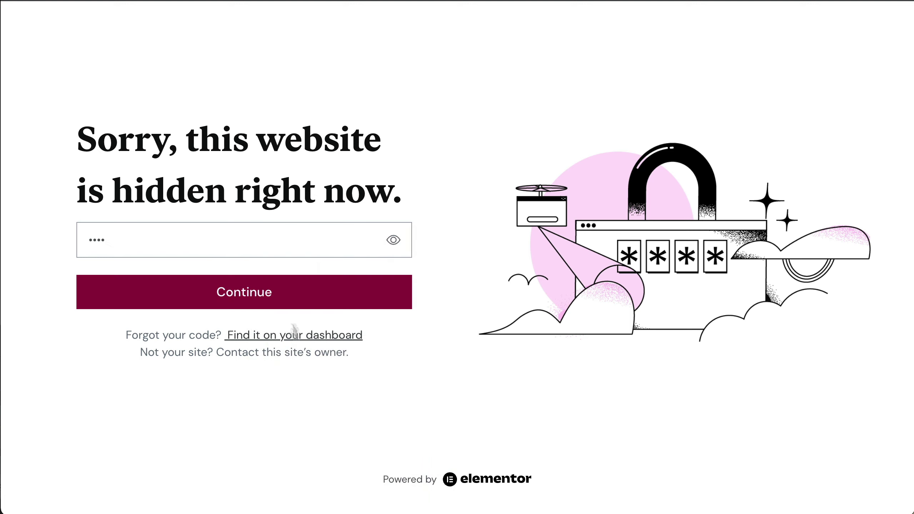
{"action": "left_click", "coordinate": [276, 299]}
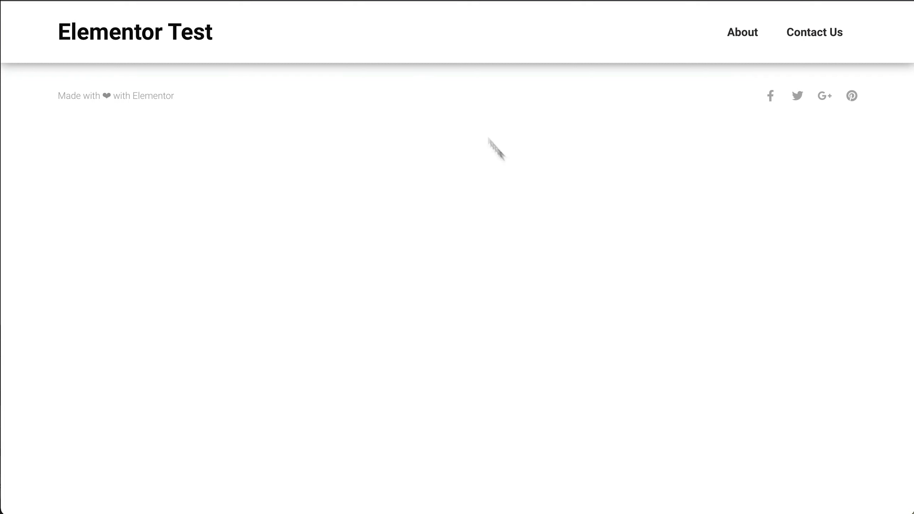
{"action": "key", "text": "ctrl+w"}
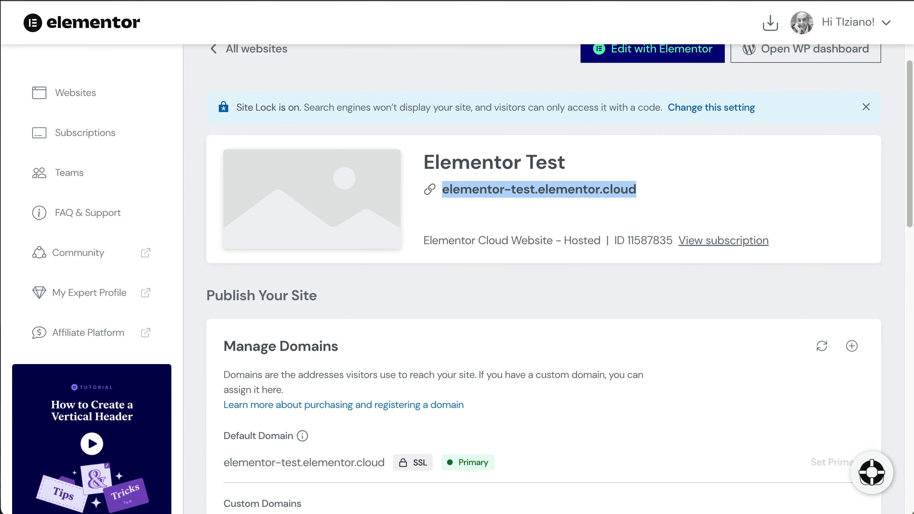
Open the website's WordPress dashboard and go to the General settings.
{"action": "scroll", "coordinate": [378, 207], "scroll_direction": "up", "scroll_amount": 1}
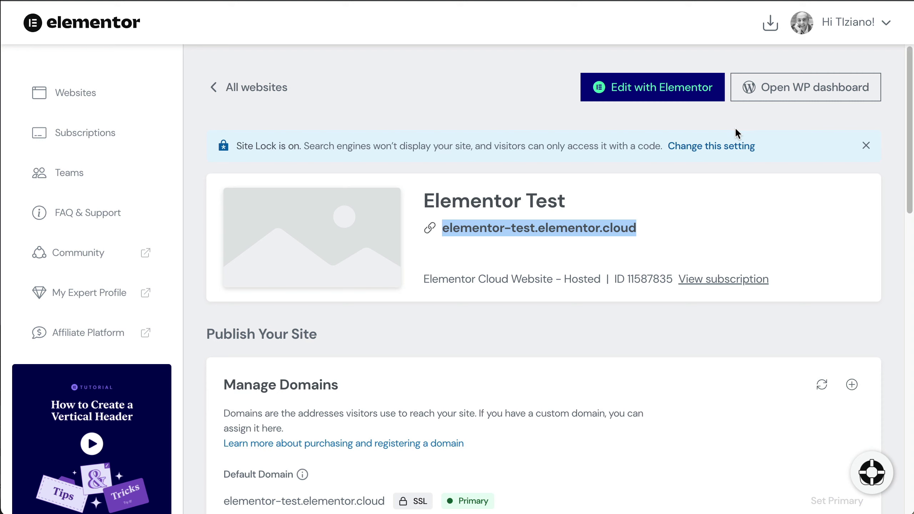
{"action": "left_click", "coordinate": [801, 95]}
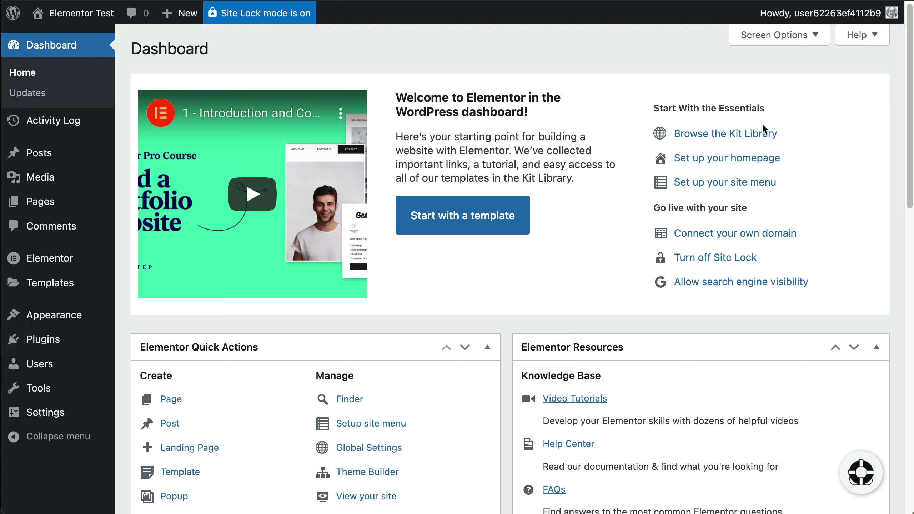
{"action": "mouse_move", "coordinate": [77, 411]}
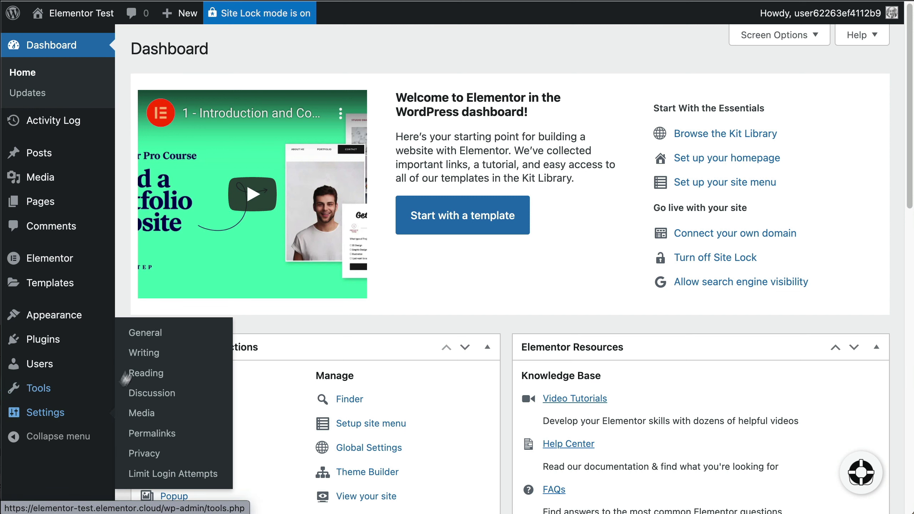
{"action": "left_click", "coordinate": [136, 335]}
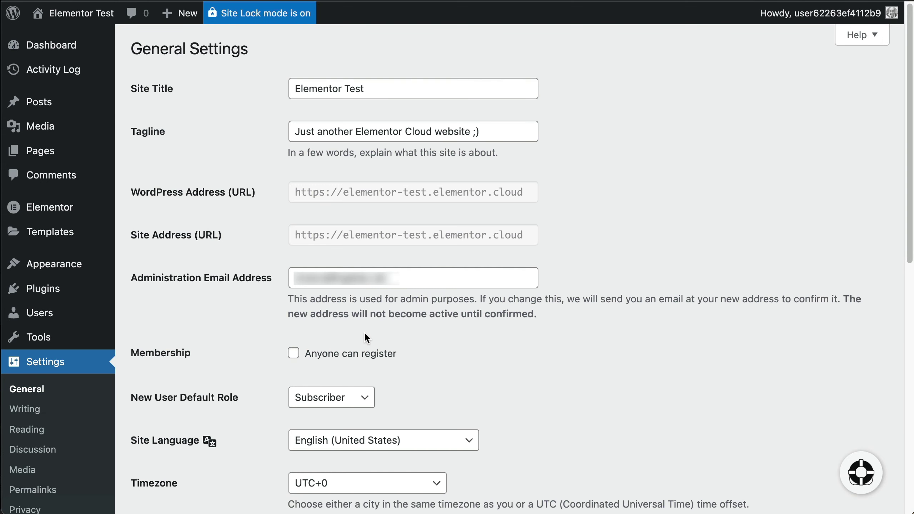
Set the site language to Italiano.
{"action": "scroll", "coordinate": [400, 268], "scroll_direction": "down", "scroll_amount": 5}
{"action": "left_click", "coordinate": [400, 267]}
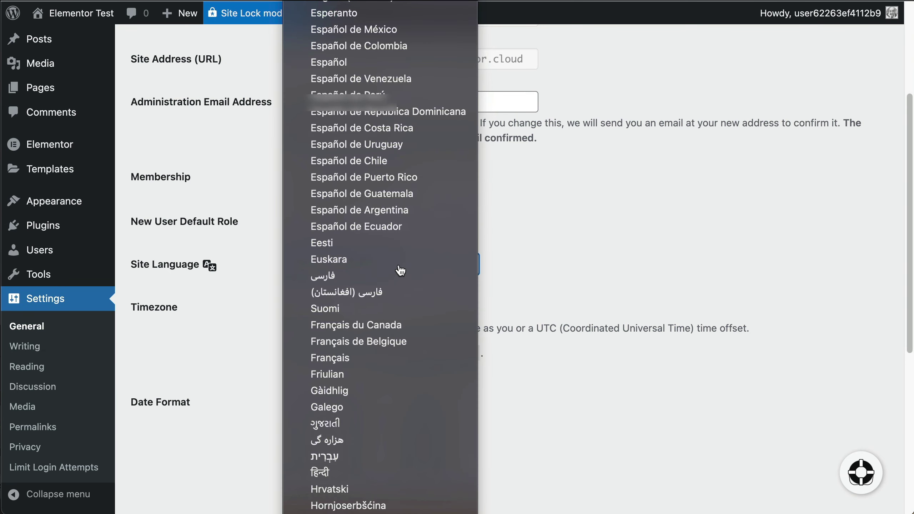
{"action": "scroll", "coordinate": [400, 269], "scroll_direction": "down", "scroll_amount": 3}
{"action": "left_click", "coordinate": [401, 269]}
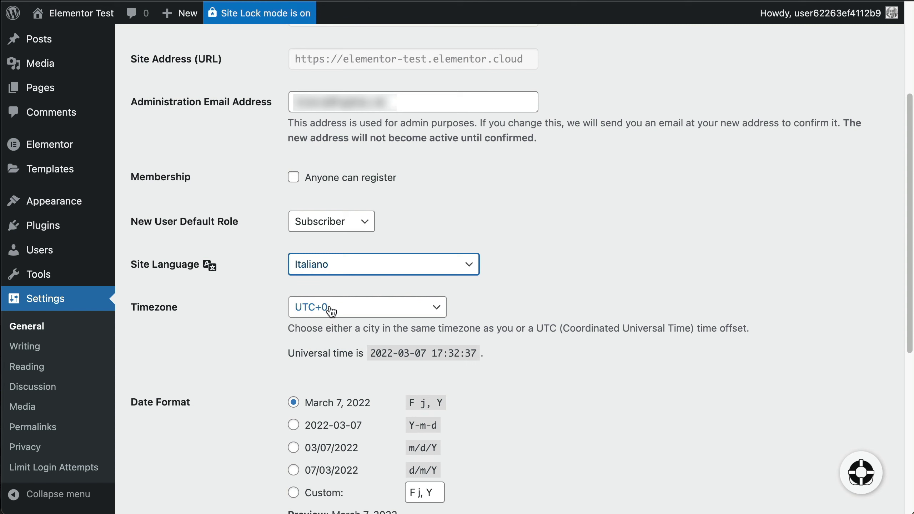
Choose a European city as the site's timezone and save the general settings.
{"action": "left_click", "coordinate": [358, 311]}
{"action": "scroll", "coordinate": [358, 313], "scroll_direction": "up", "scroll_amount": 10}
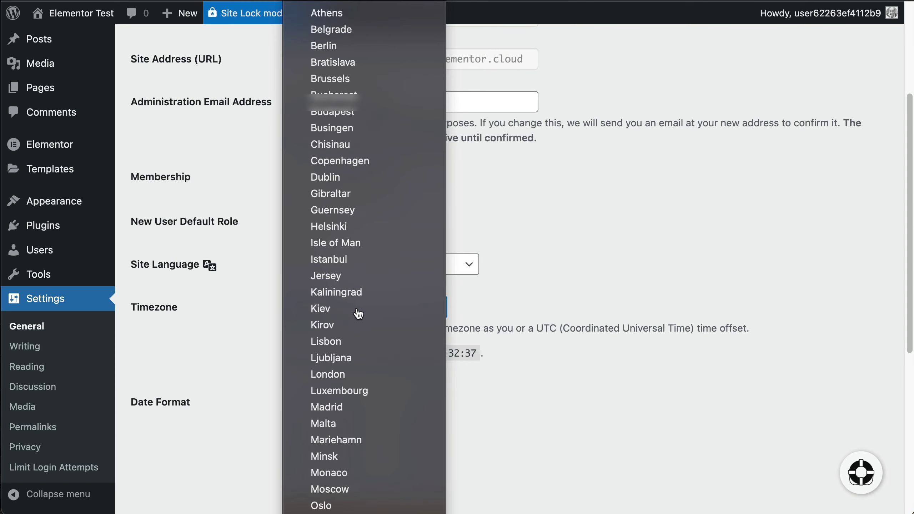
{"action": "scroll", "coordinate": [358, 313], "scroll_direction": "down", "scroll_amount": 5}
{"action": "left_click", "coordinate": [359, 313]}
{"action": "scroll", "coordinate": [359, 321], "scroll_direction": "down", "scroll_amount": 10}
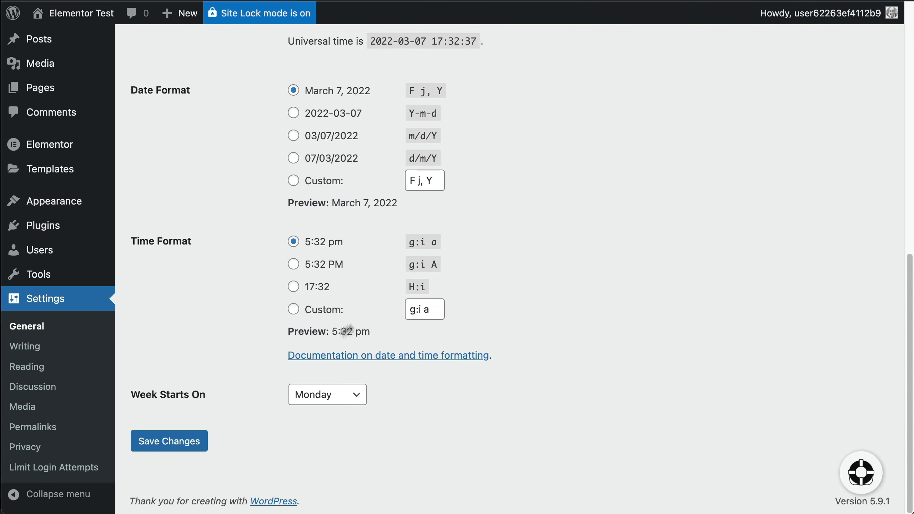
{"action": "left_click", "coordinate": [190, 445]}
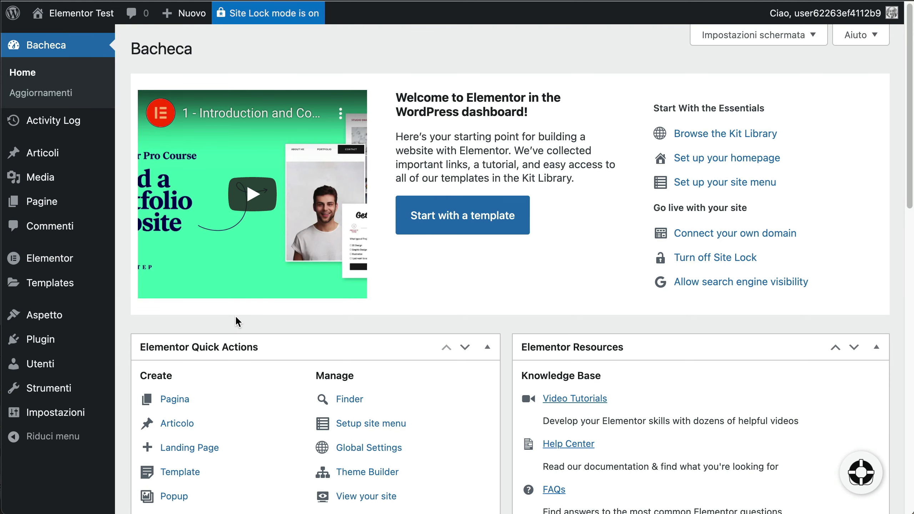
Open the Elementor Theme Builder from the WordPress dashboard.
{"action": "mouse_move", "coordinate": [45, 284]}
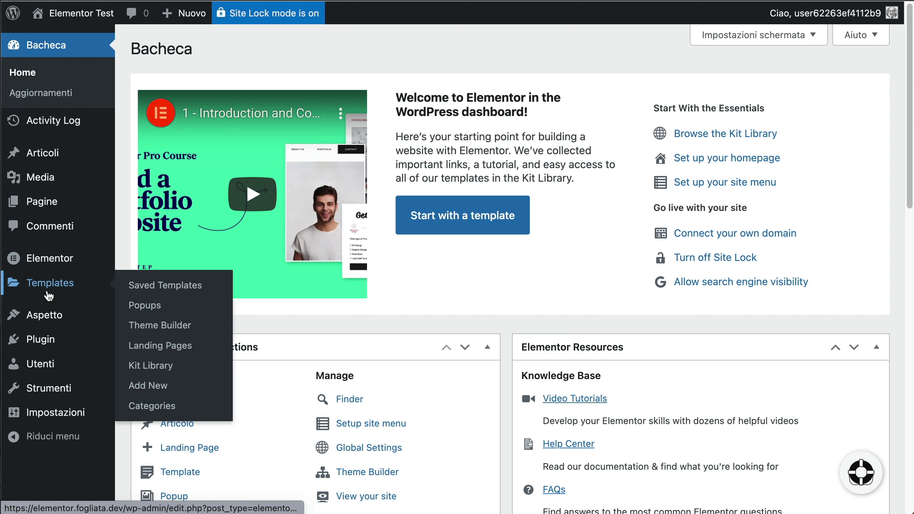
{"action": "left_click", "coordinate": [156, 326]}
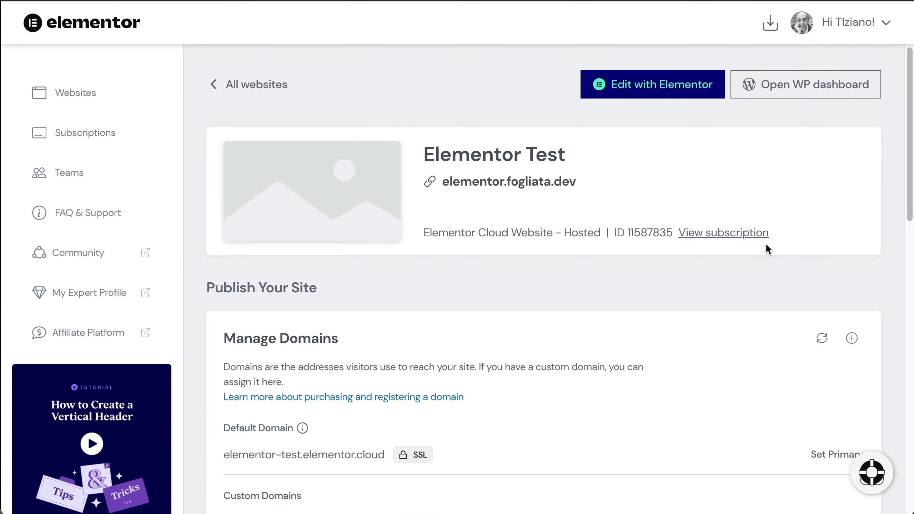
Review the Elementor Test website's management page, covering domains, Site Lock, backups, and the debugging and troubleshooting tools.
{"action": "scroll", "coordinate": [757, 250], "scroll_direction": "down", "scroll_amount": 10}
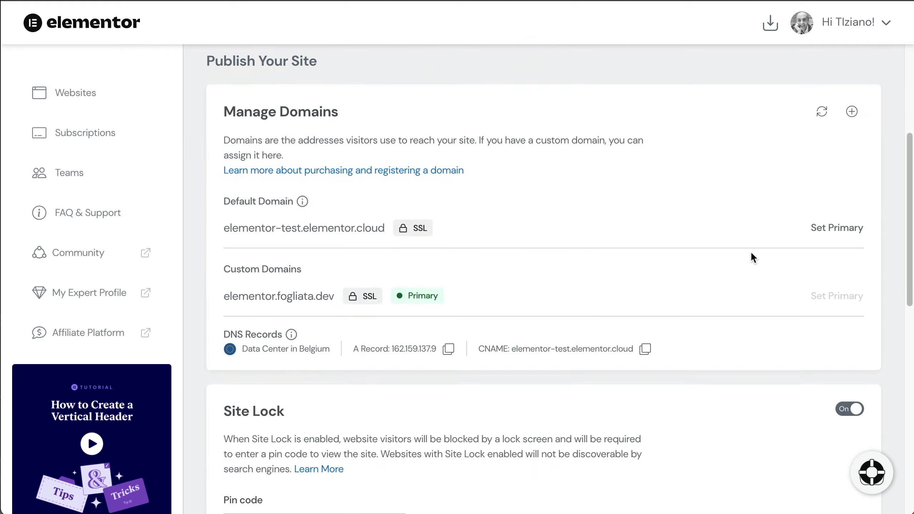
{"action": "scroll", "coordinate": [742, 254], "scroll_direction": "down", "scroll_amount": 8}
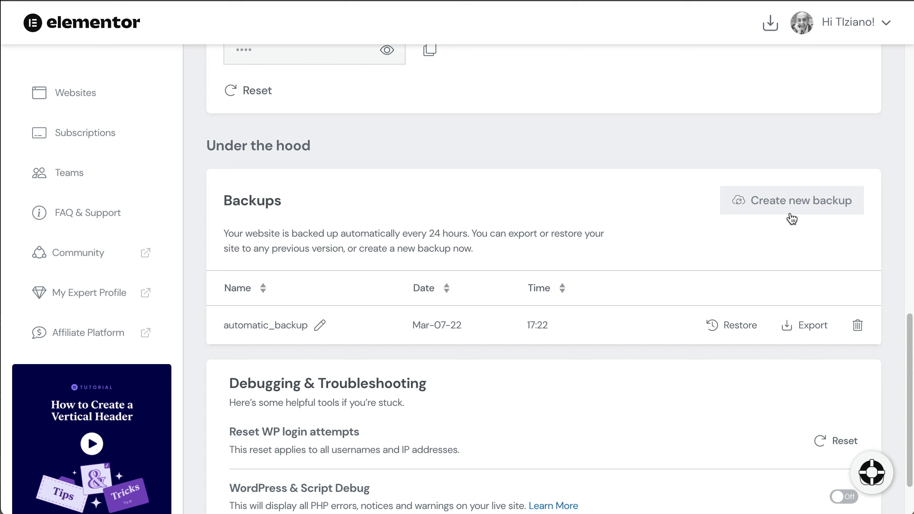
{"action": "scroll", "coordinate": [802, 450], "scroll_direction": "down", "scroll_amount": 2}
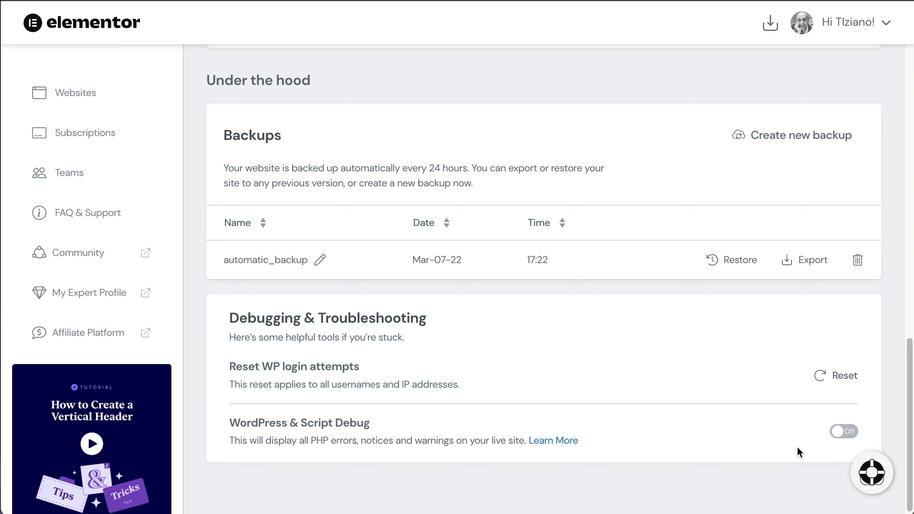
{"action": "scroll", "coordinate": [797, 445], "scroll_direction": "up", "scroll_amount": 10}
{"action": "scroll", "coordinate": [797, 446], "scroll_direction": "up", "scroll_amount": 11}
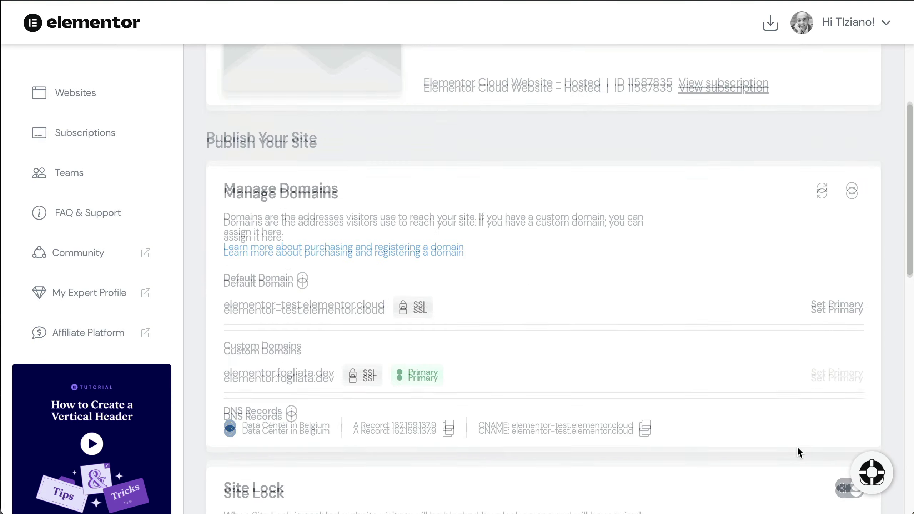